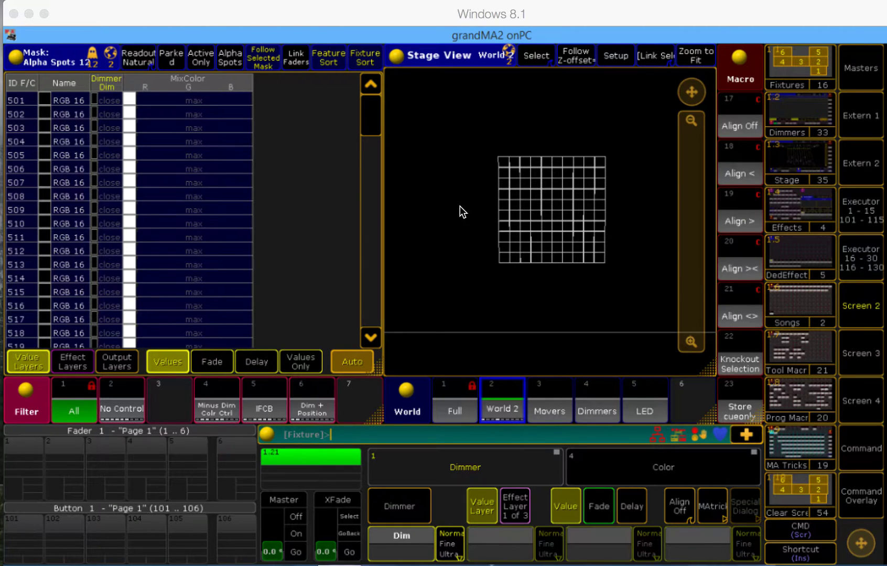
# - Select all the RGB fixtures in the stage grid and set their dimmer to full
pyautogui.moveTo(485, 157); pyautogui.dragTo(623, 290)
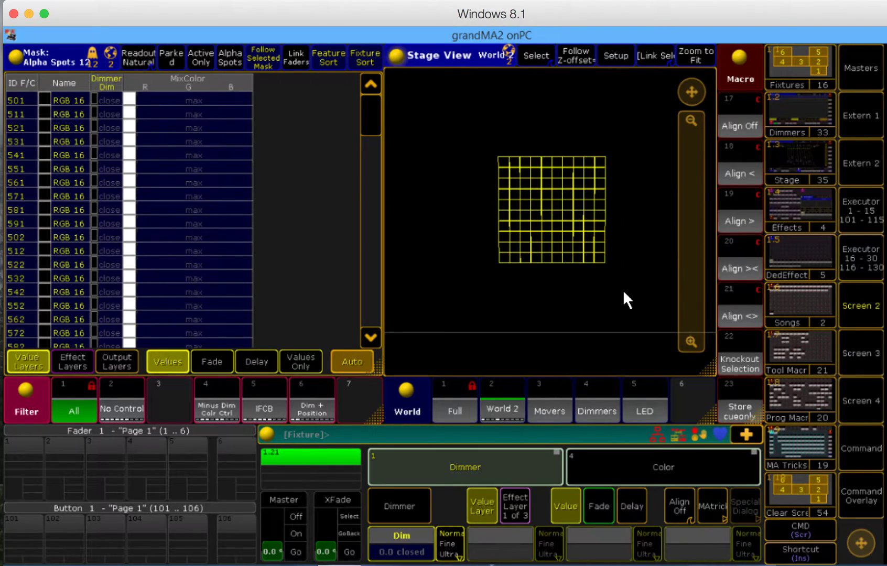
pyautogui.click(860, 484)
pyautogui.click(744, 400)
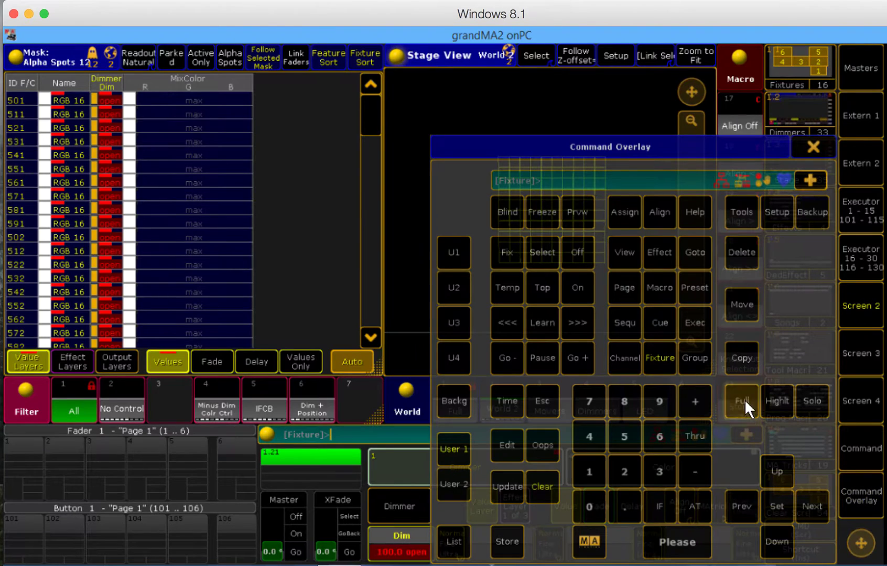
pyautogui.click(808, 147)
# - Set the selected fixtures' MixColor R, G and B values to min
pyautogui.click(592, 474)
pyautogui.click(410, 557)
pyautogui.click(508, 246)
pyautogui.click(511, 551)
pyautogui.click(506, 253)
pyautogui.click(590, 546)
pyautogui.click(506, 250)
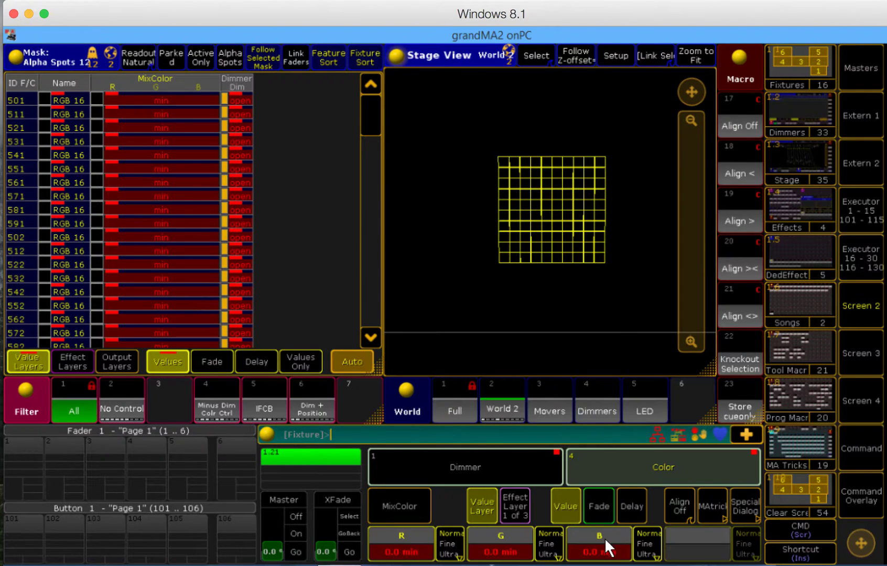
# - Store the open-dimmer look with no colour on button executor 103 and switch the executor on
pyautogui.click(862, 506)
pyautogui.click(508, 537)
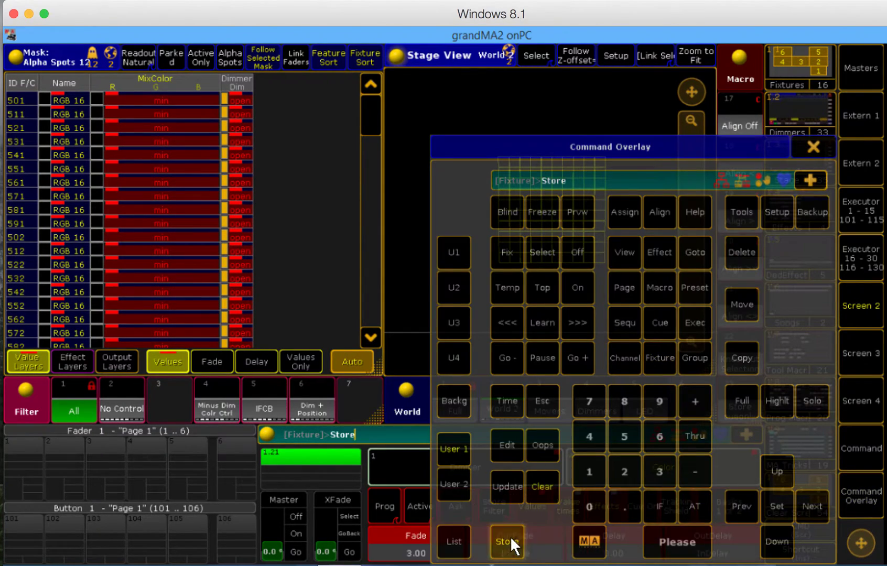
pyautogui.click(118, 529)
pyautogui.click(118, 556)
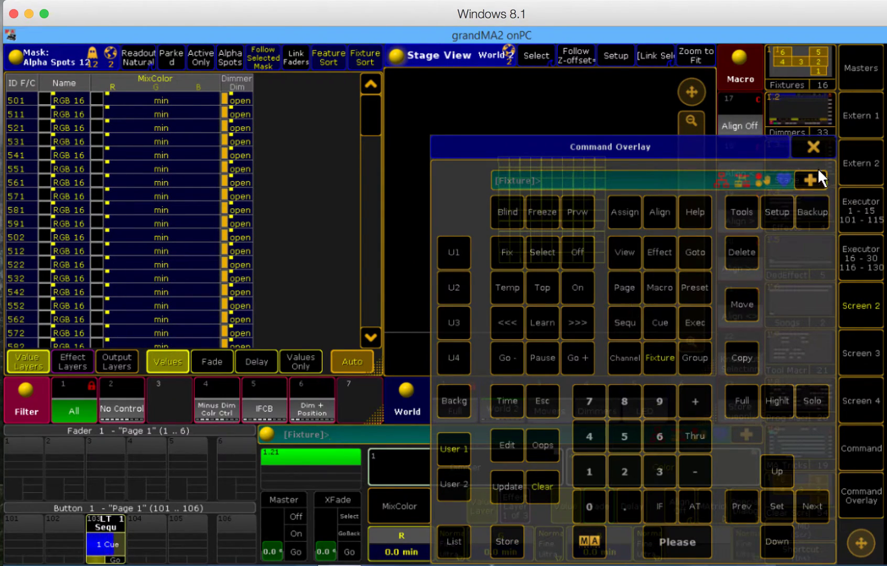
pyautogui.click(805, 150)
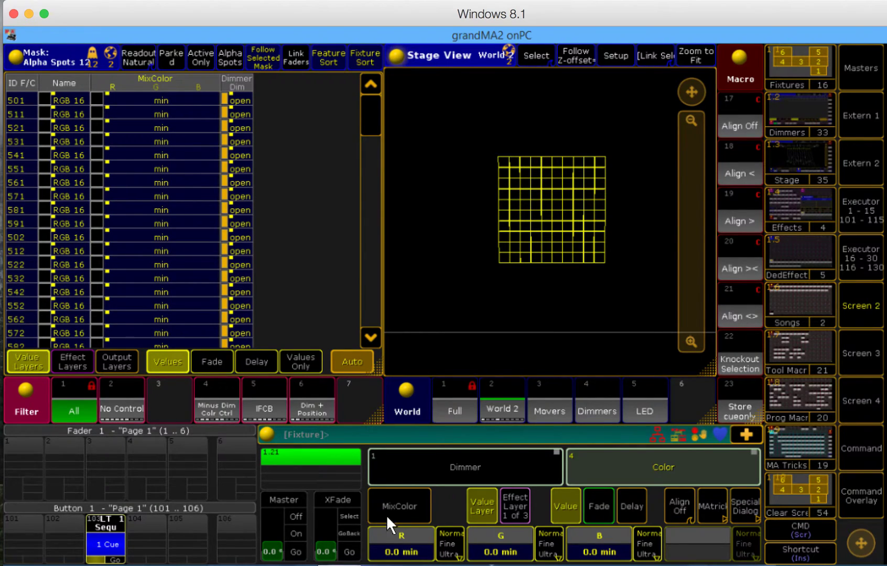
# - Set the fixtures' R value to max and set G and B to Release
pyautogui.click(407, 555)
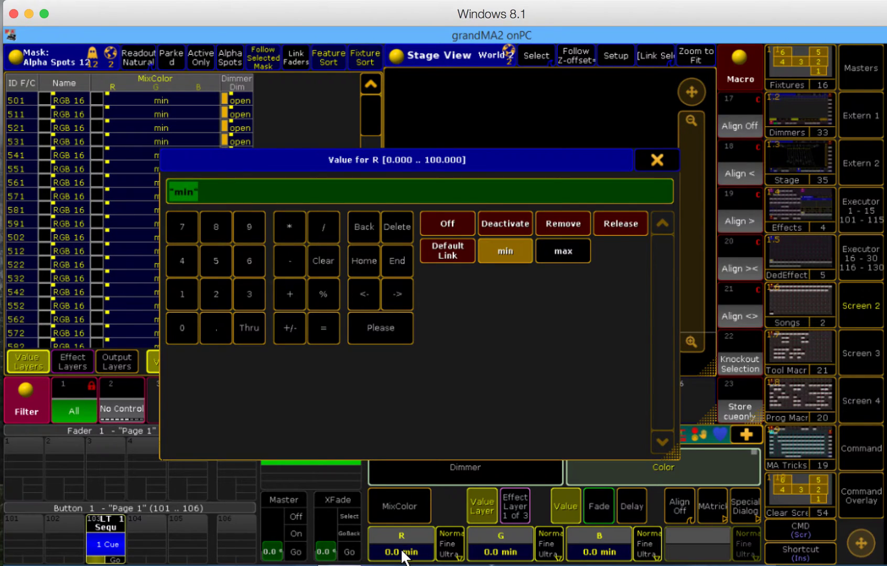
pyautogui.click(555, 253)
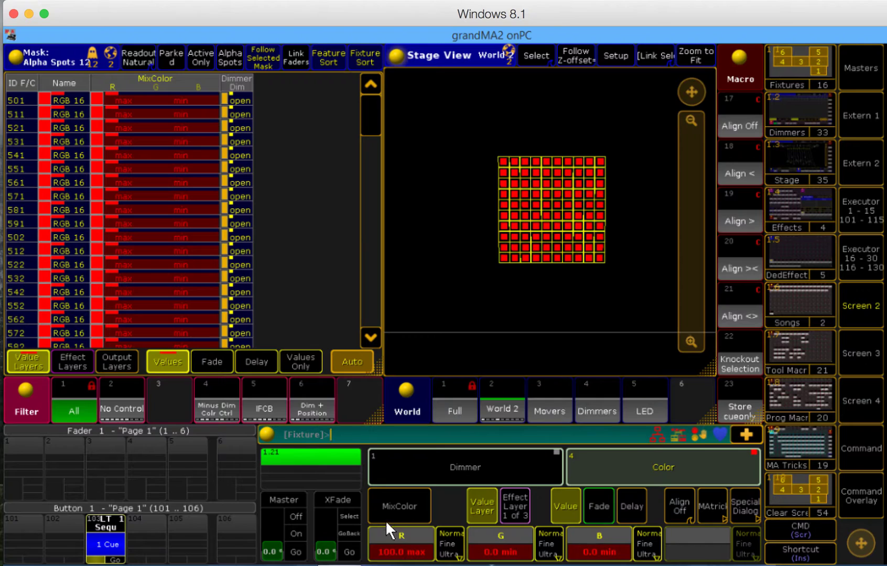
pyautogui.click(497, 555)
pyautogui.click(626, 223)
pyautogui.click(599, 551)
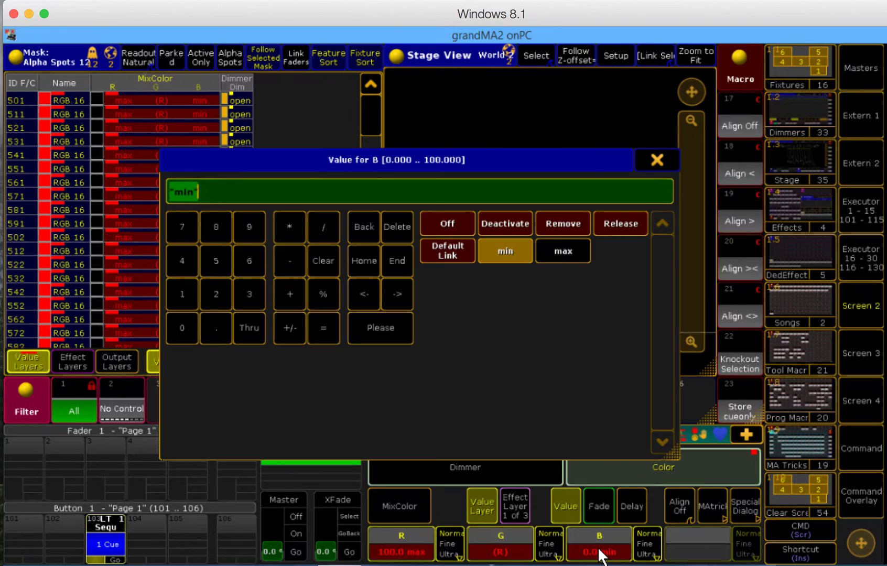
pyautogui.click(623, 222)
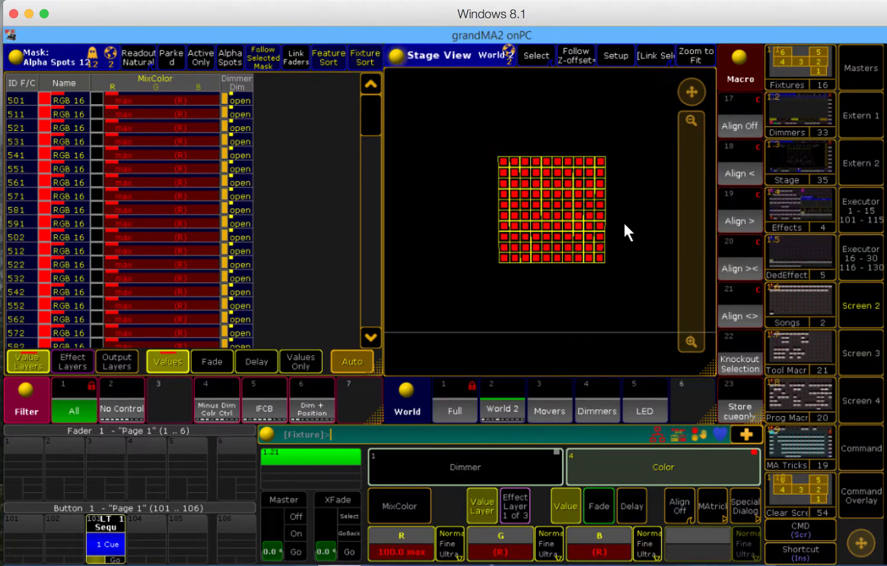
# - Store the red look on fader executor 2
pyautogui.click(850, 493)
pyautogui.click(517, 536)
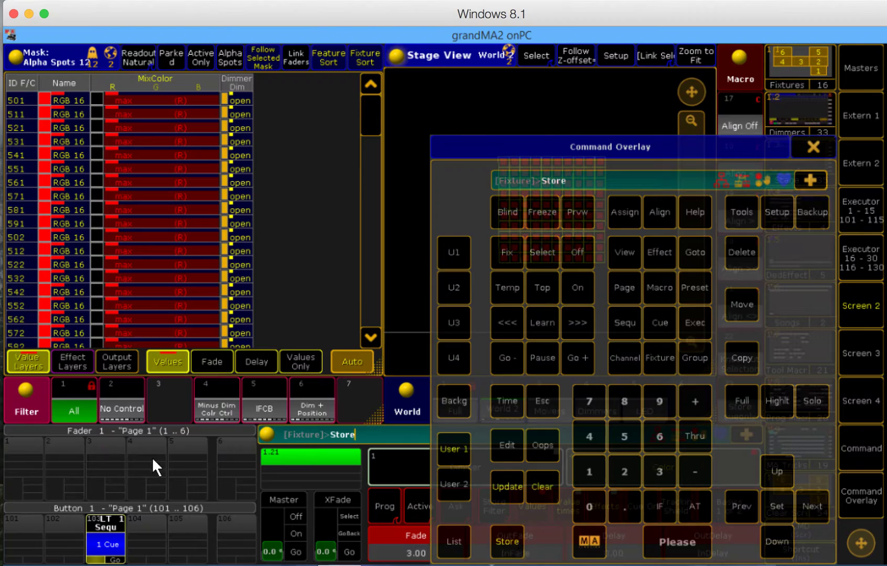
pyautogui.click(62, 455)
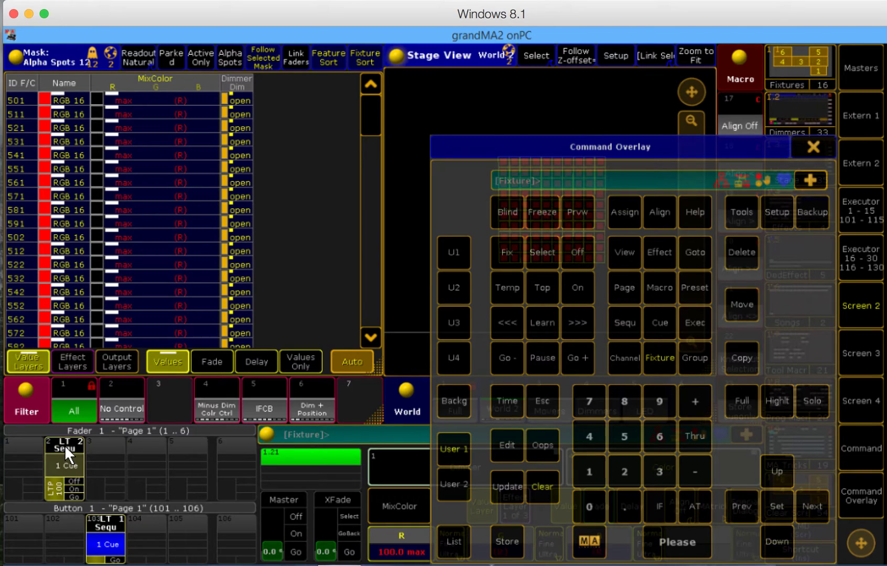
# - Change the fader function of executor 2 from Master to TempFader
pyautogui.click(62, 443)
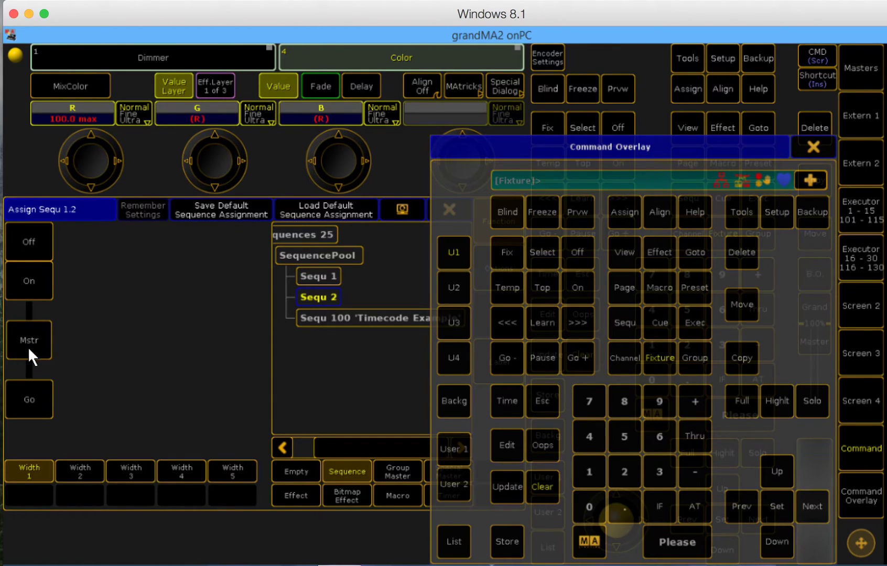
pyautogui.click(29, 346)
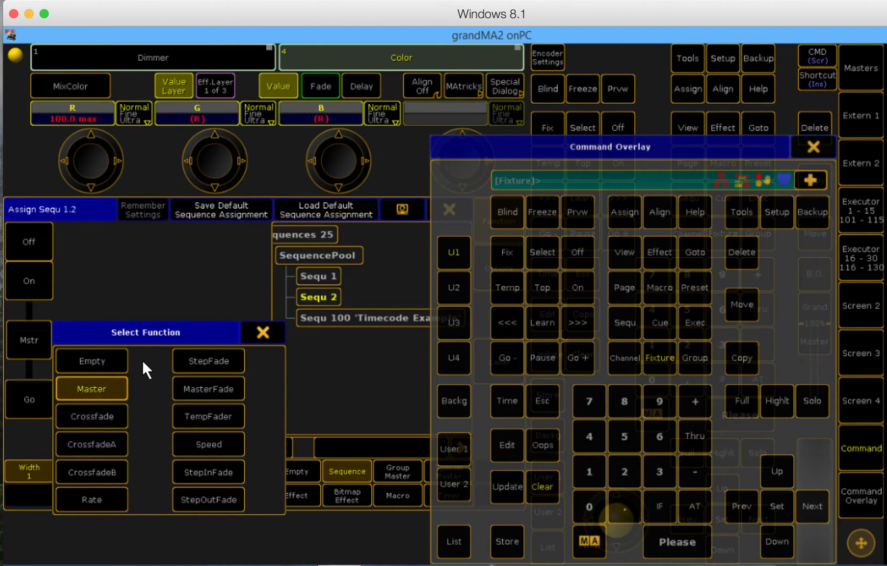
pyautogui.click(201, 419)
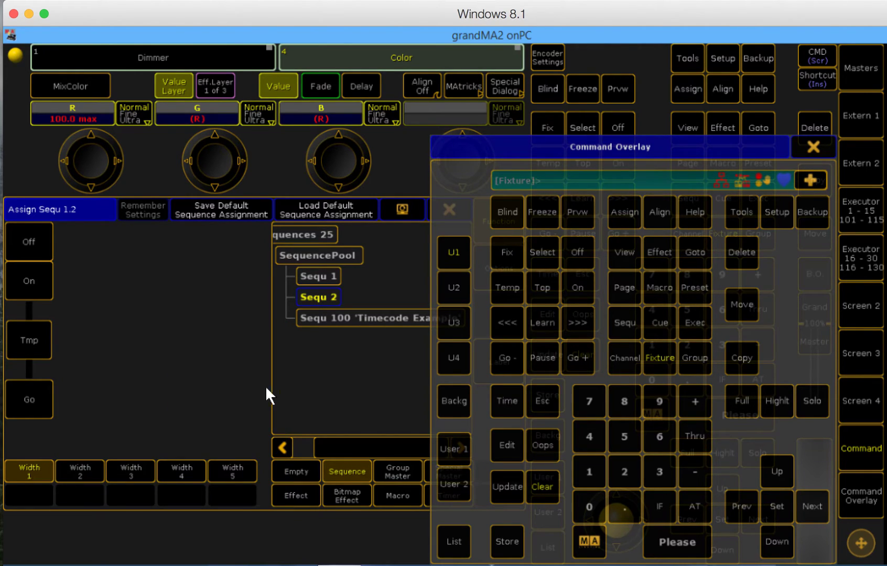
# - Label the sequence on executor 2 "Red" and save its setup as the default sequence assignment
pyautogui.click(812, 148)
pyautogui.click(499, 370)
pyautogui.write('Red')
pyautogui.press('Return')
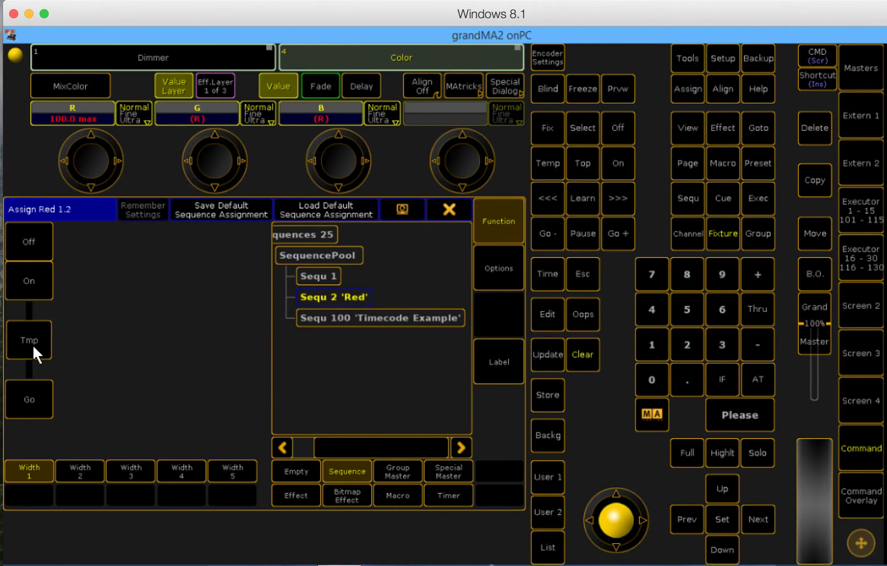
pyautogui.click(215, 210)
pyautogui.click(451, 209)
# - Set the fixtures' G value to max and set R to Release
pyautogui.click(504, 555)
pyautogui.click(559, 252)
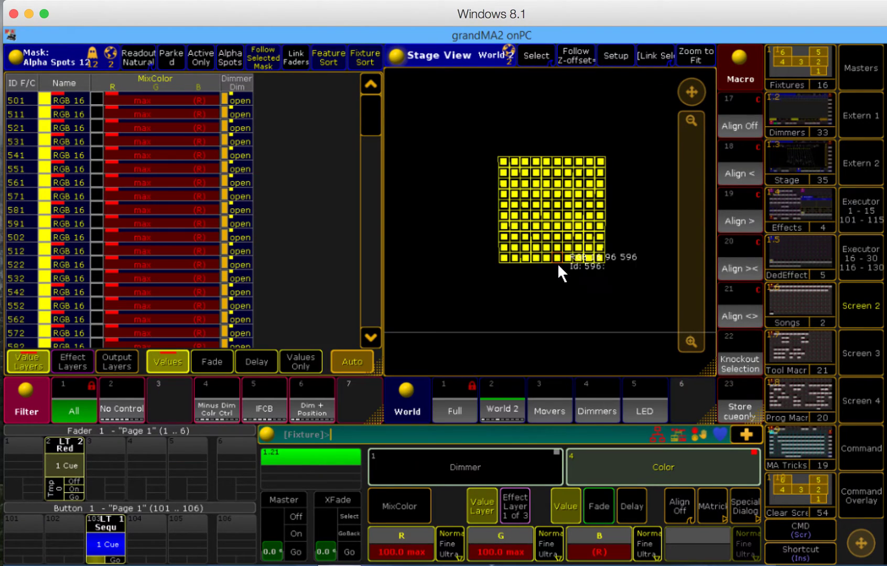
pyautogui.click(415, 551)
pyautogui.click(627, 226)
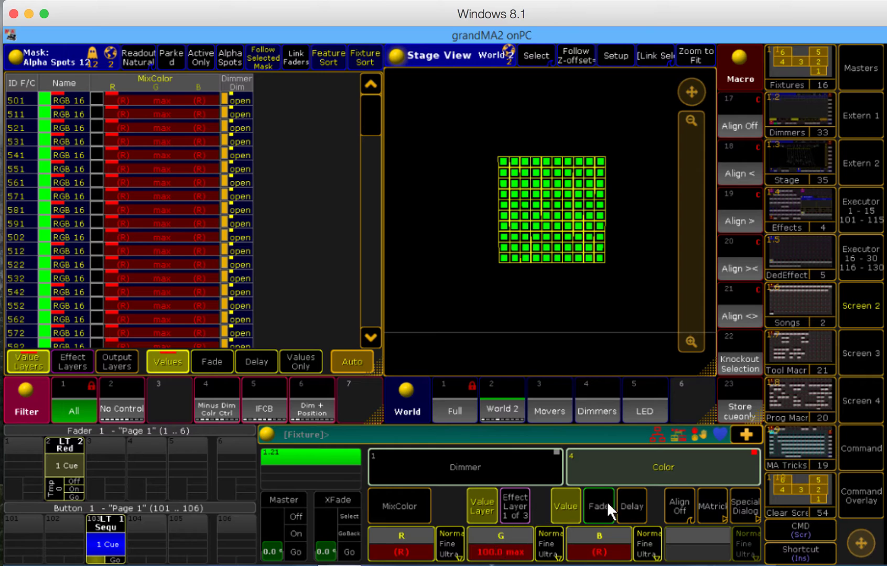
# - Store the green look on fader executor 3
pyautogui.click(852, 495)
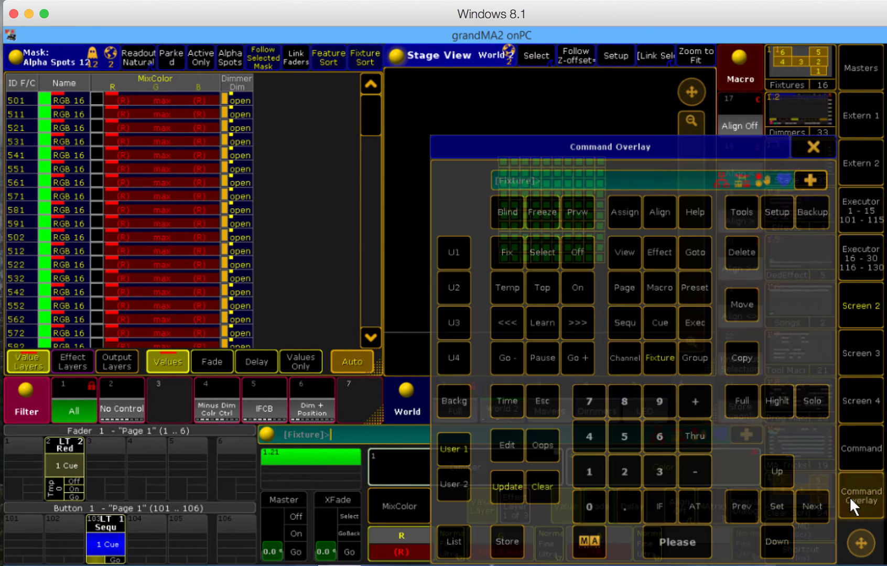
pyautogui.click(497, 539)
pyautogui.click(104, 464)
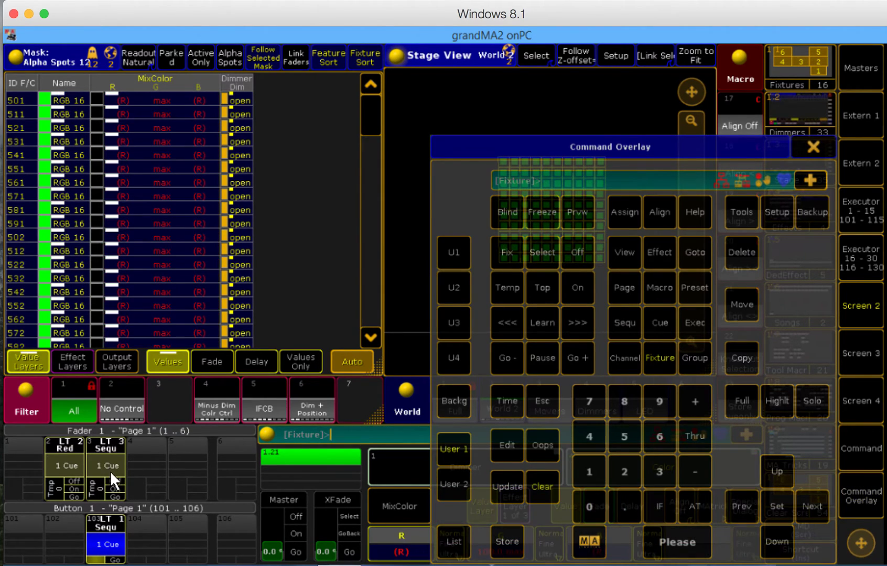
# - Label the sequence on fader executor 3 "Green"
pyautogui.click(105, 445)
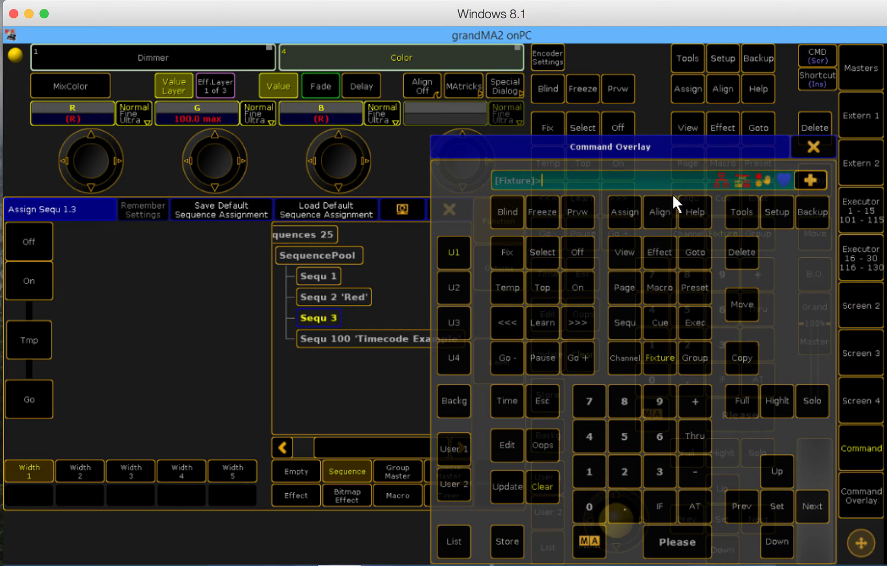
pyautogui.click(807, 145)
pyautogui.click(498, 350)
pyautogui.write('Green')
pyautogui.press('Return')
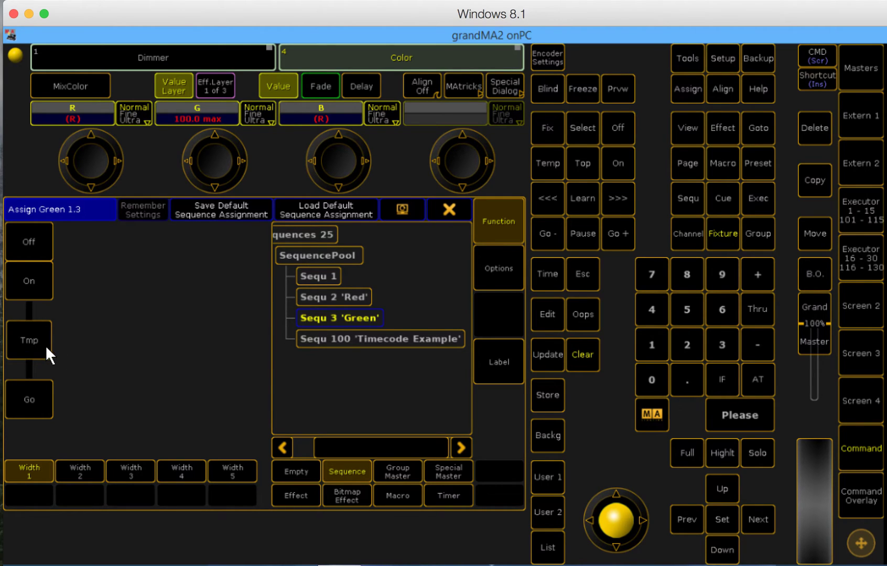
pyautogui.click(450, 208)
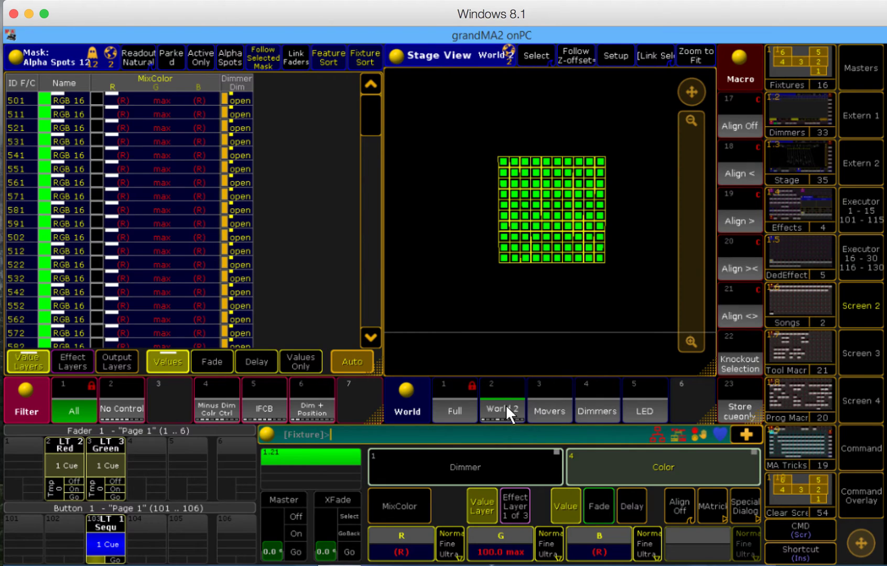
# - Set the fixtures' B value to max and set G to Release
pyautogui.click(602, 556)
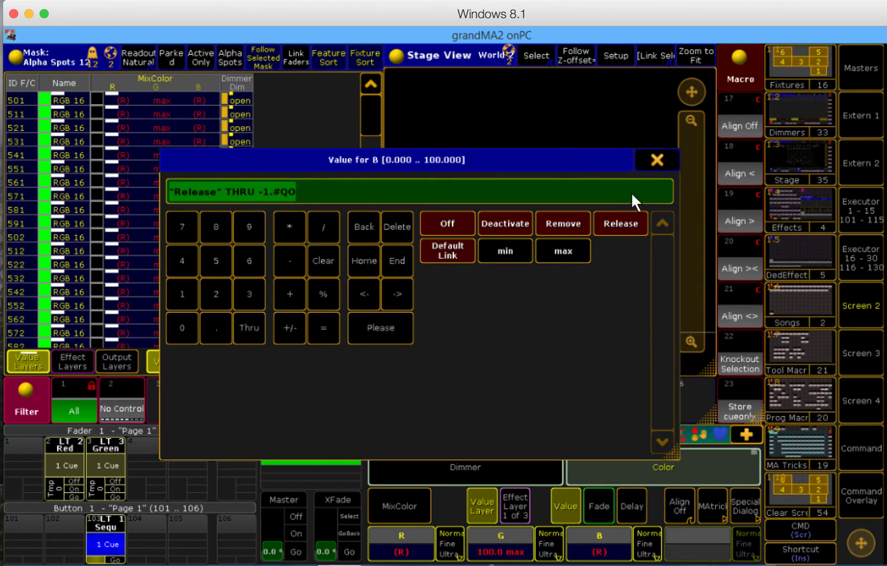
pyautogui.click(568, 247)
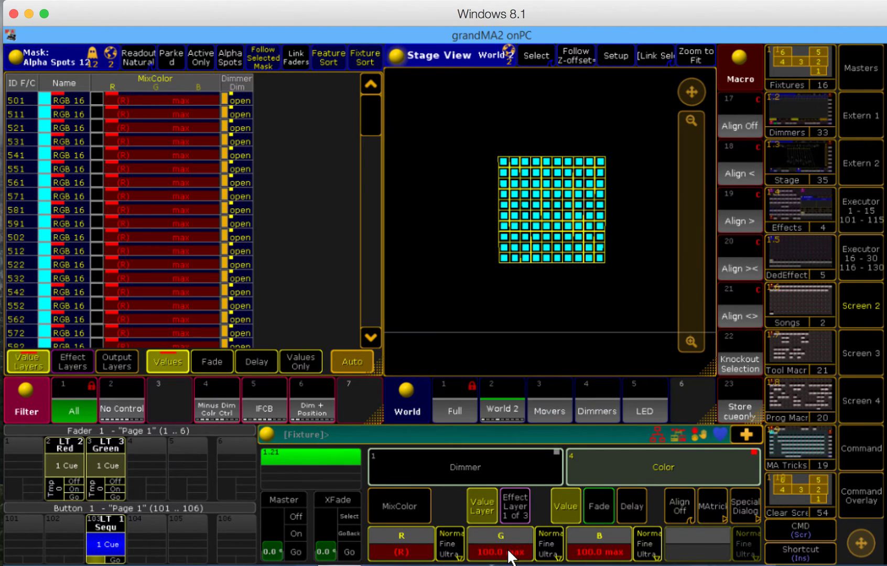
pyautogui.click(509, 553)
pyautogui.click(619, 220)
# - Store the blue look on fader executor 4
pyautogui.click(860, 496)
pyautogui.click(518, 537)
pyautogui.click(147, 469)
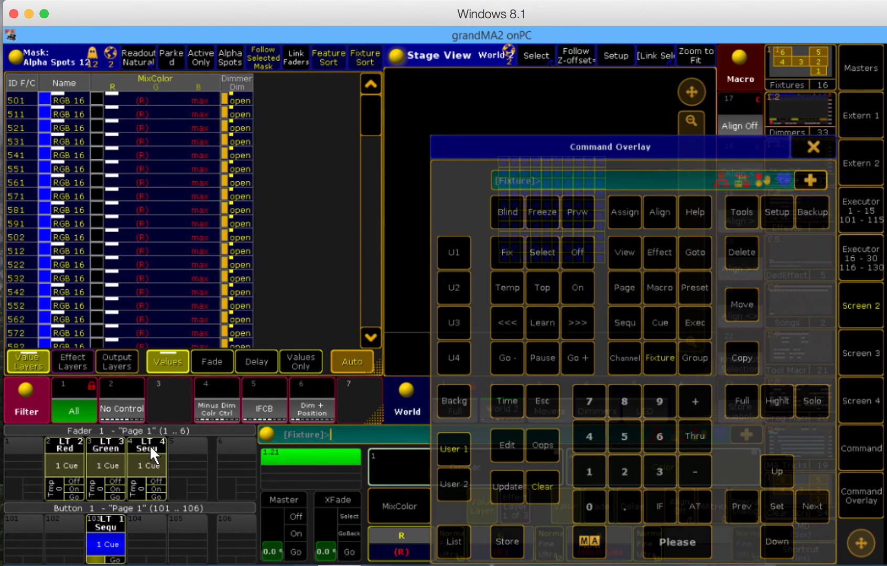
# - Label the sequence on fader executor 4 "Blue"
pyautogui.click(149, 445)
pyautogui.click(812, 146)
pyautogui.click(506, 360)
pyautogui.press('BackSpace')
pyautogui.press('BackSpace')
pyautogui.press('BackSpace')
pyautogui.press('BackSpace')
pyautogui.write('Blue')
pyautogui.press('Return')
pyautogui.click(449, 210)
# - Clear the fixture selection and values from the programmer
pyautogui.click(867, 490)
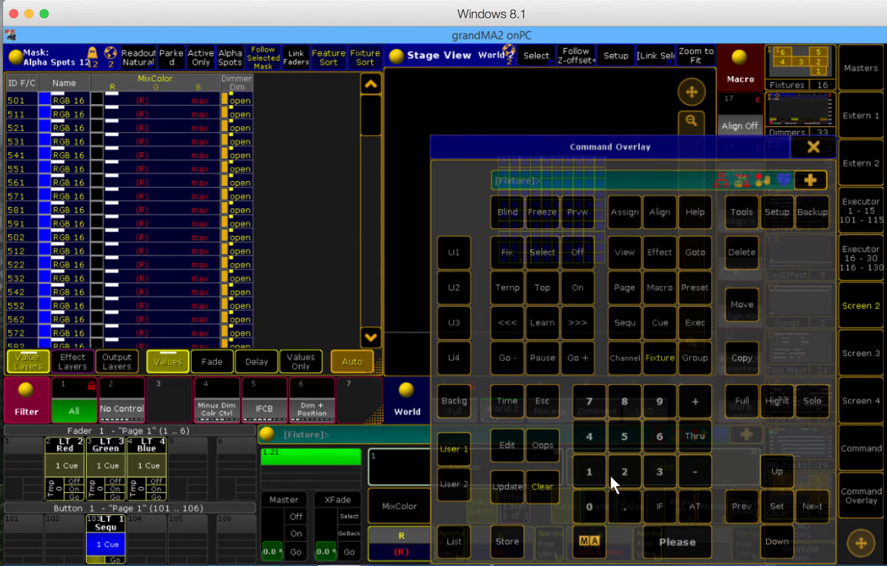
pyautogui.click(548, 483)
pyautogui.click(814, 147)
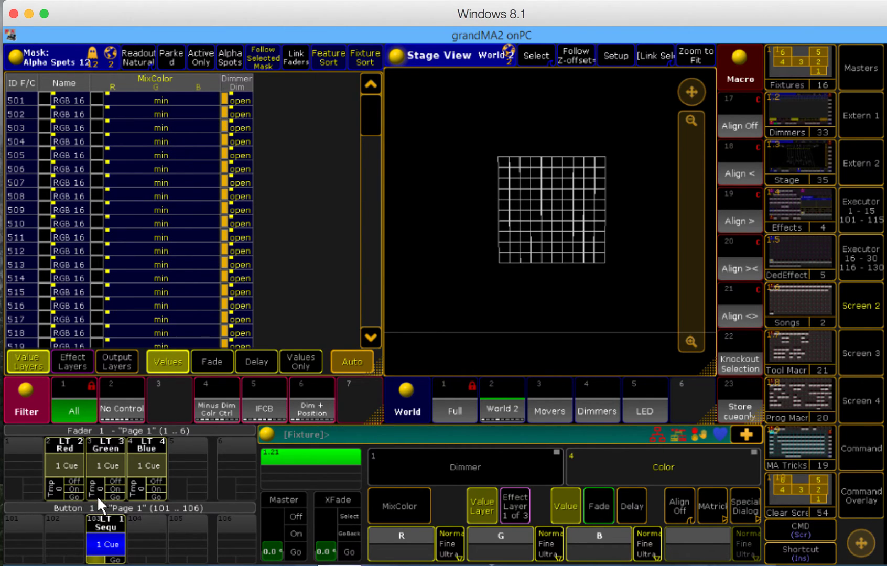
# - Test colour mixing with the Red, Green and Blue temp faders at various levels, ending with Red at about 71% and Green and Blue at 100%
pyautogui.scroll(2, 96, 496)
pyautogui.scroll(15, 97, 496)
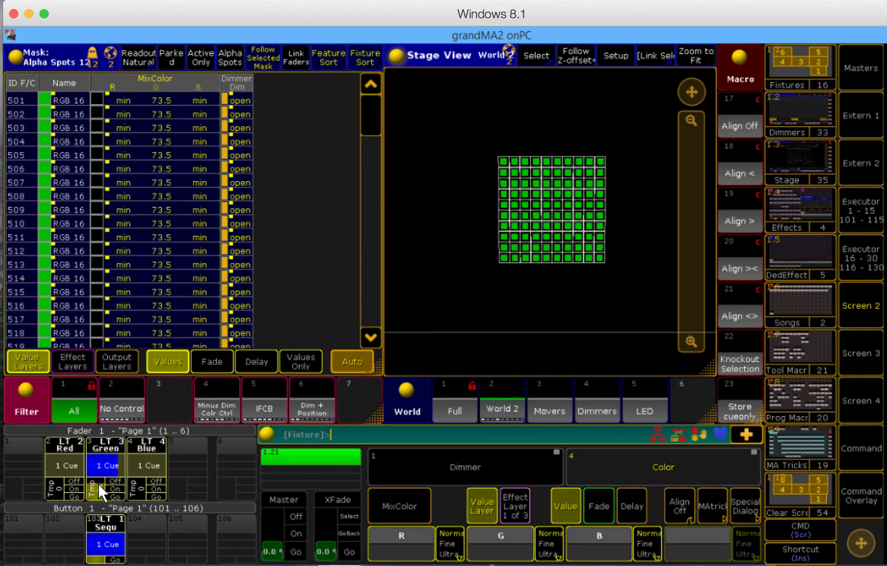
pyautogui.scroll(-1, 98, 483)
pyautogui.scroll(10, 136, 496)
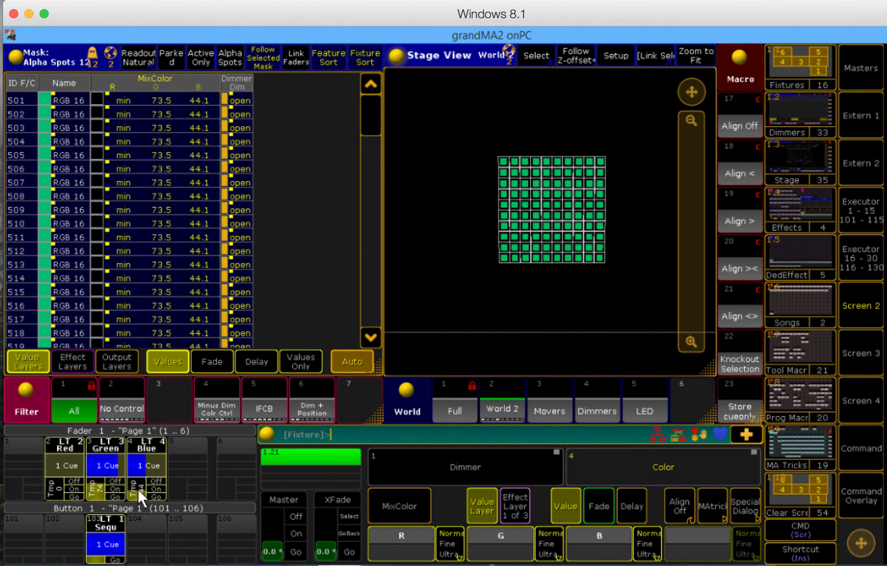
pyautogui.scroll(-8, 88, 484)
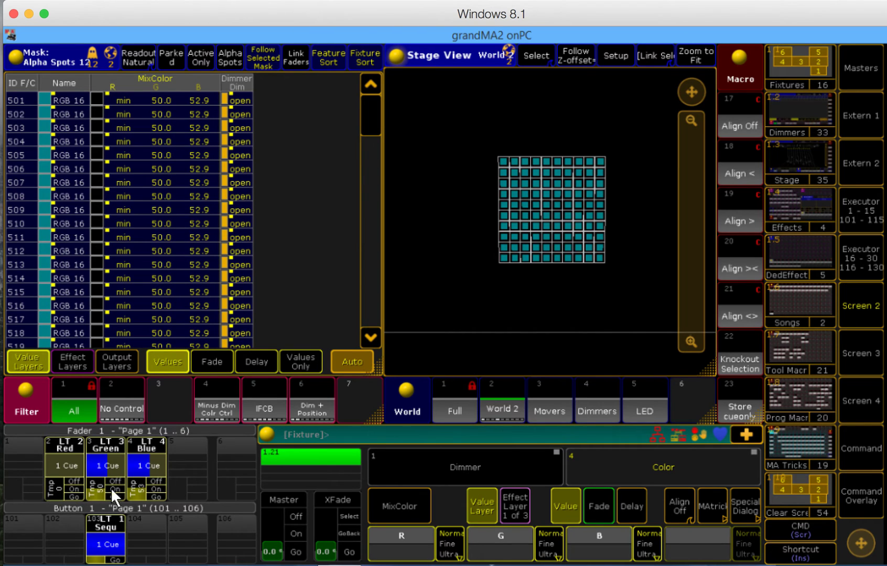
pyautogui.scroll(10, 55, 491)
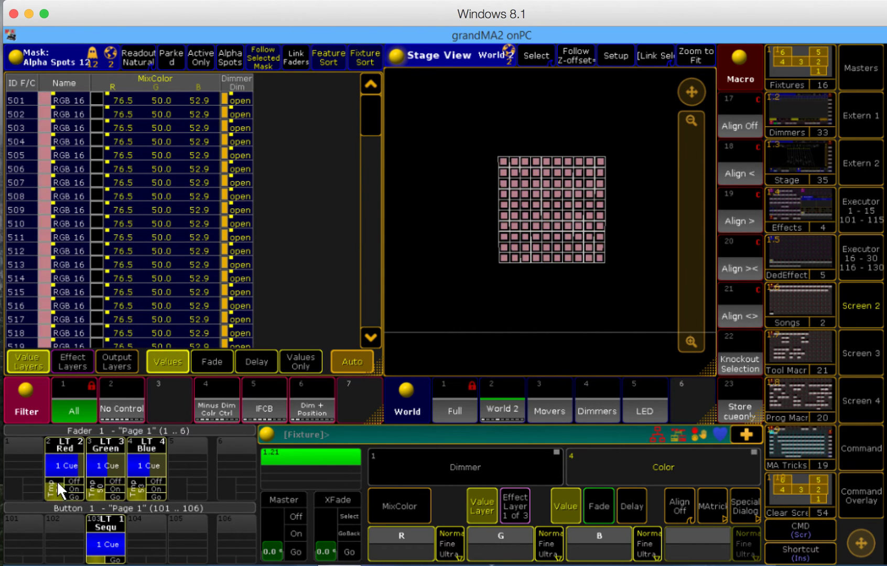
pyautogui.scroll(10, 98, 486)
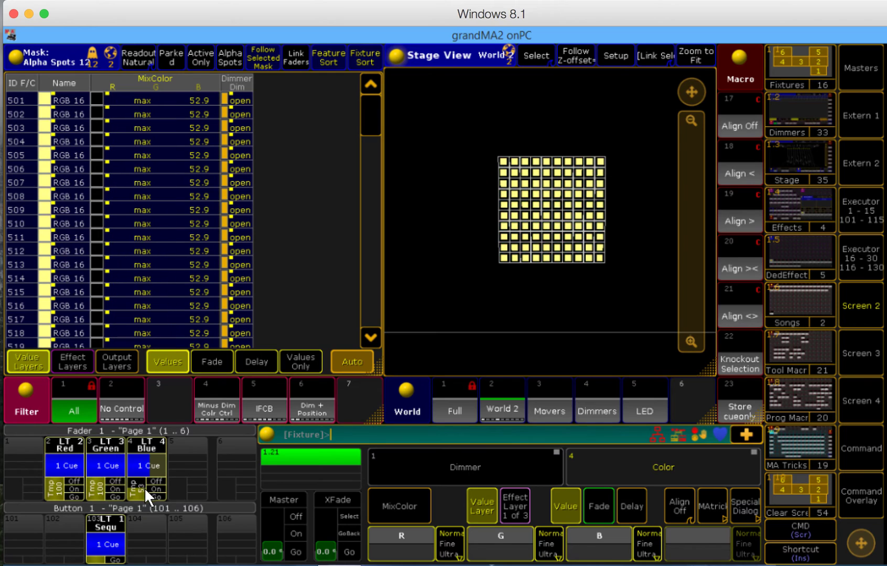
pyautogui.scroll(10, 142, 485)
pyautogui.scroll(-10, 141, 473)
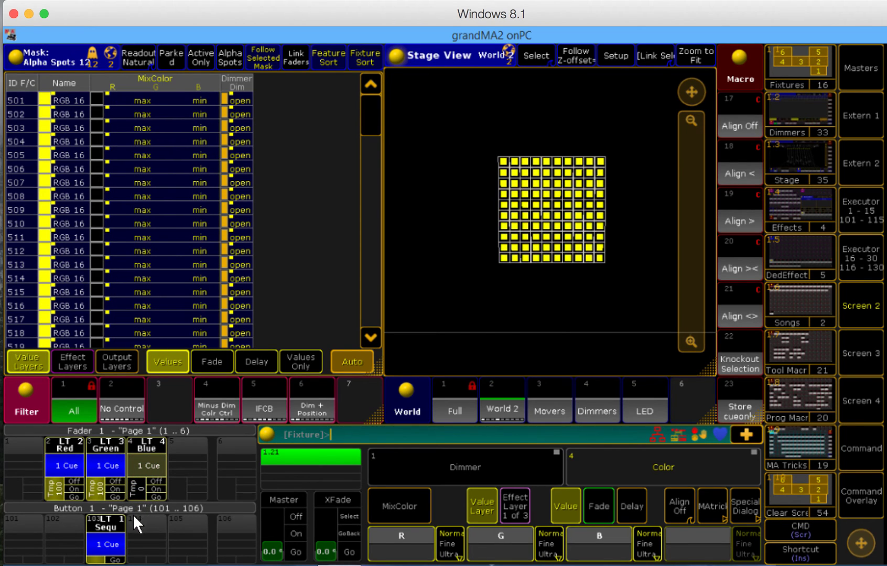
pyautogui.scroll(-10, 54, 490)
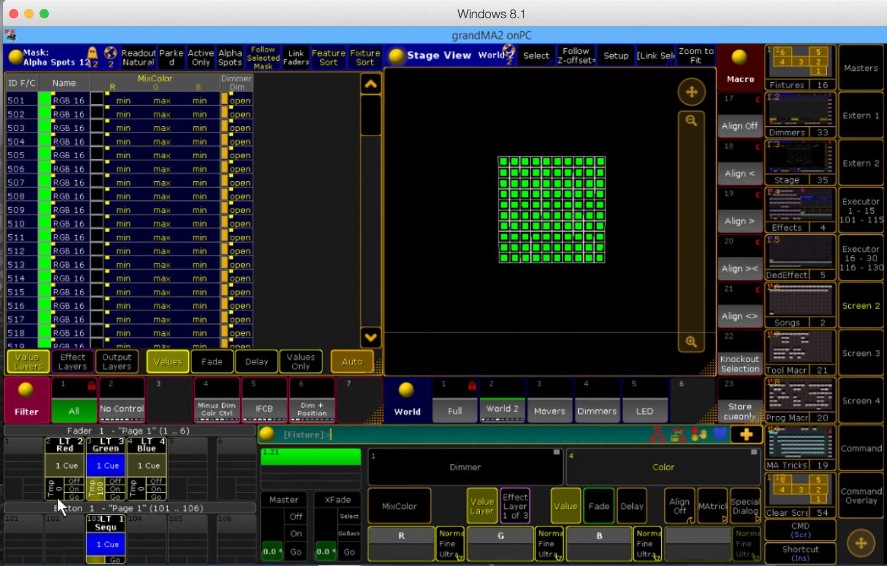
pyautogui.scroll(7, 56, 483)
pyautogui.scroll(-6, 90, 484)
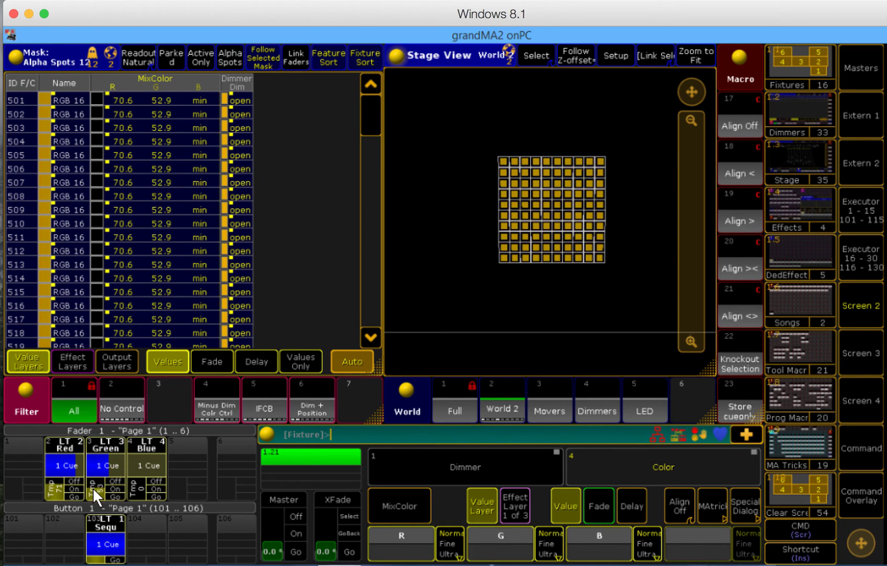
pyautogui.moveTo(93, 490); pyautogui.dragTo(141, 474)
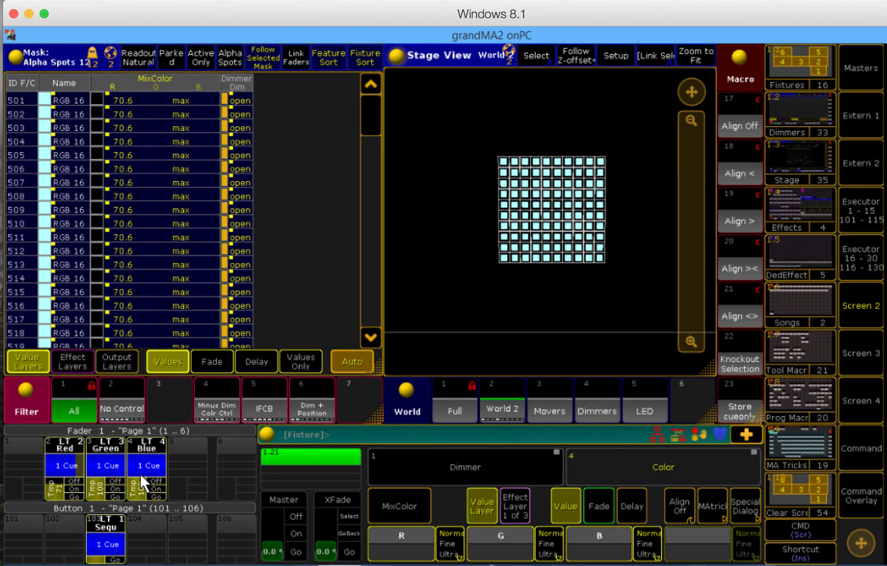